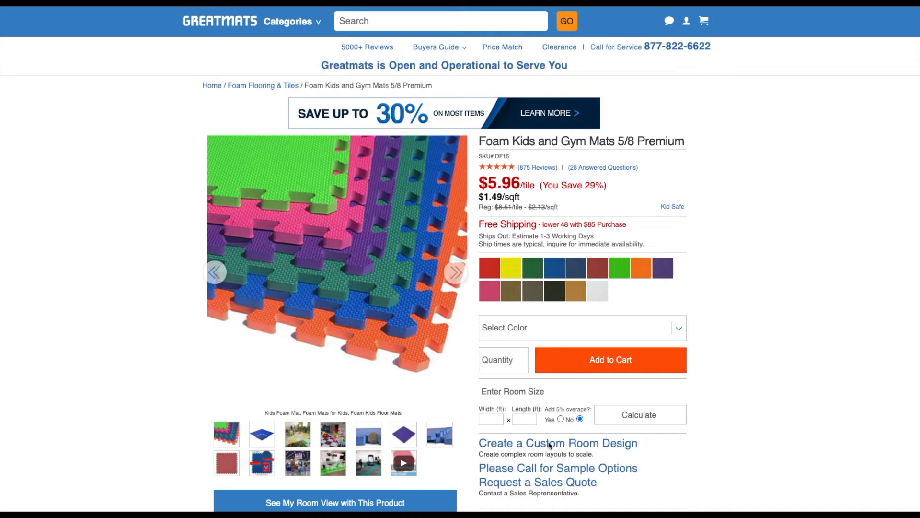
# Open the custom room design planner for the foam mats, run its Flash content and start a new room.
pyautogui.click(535, 444)
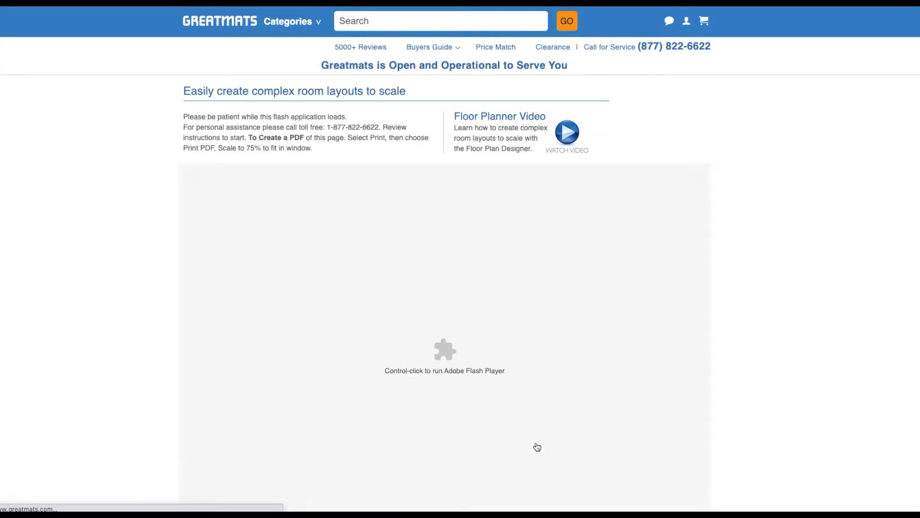
pyautogui.keyDown('ctrl'); pyautogui.click(537, 447); pyautogui.keyUp('ctrl')
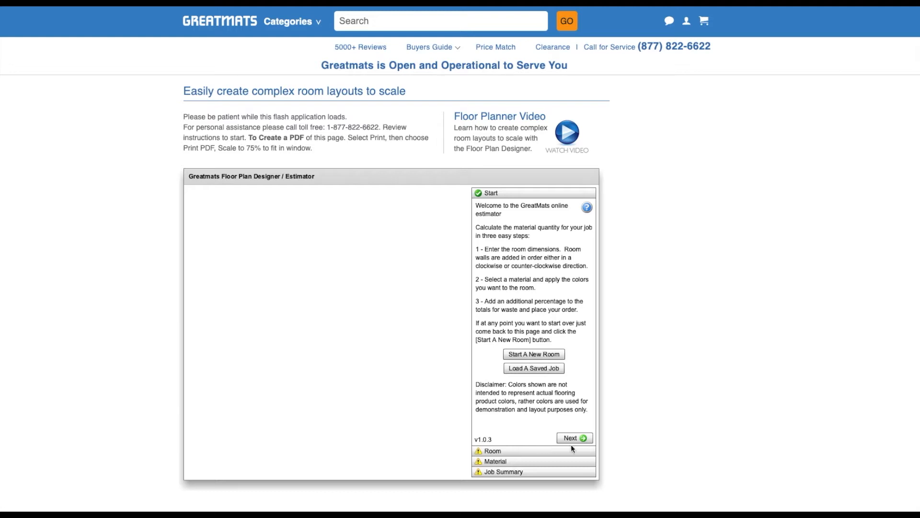
pyautogui.scroll(-1, 650, 406)
pyautogui.click(545, 336)
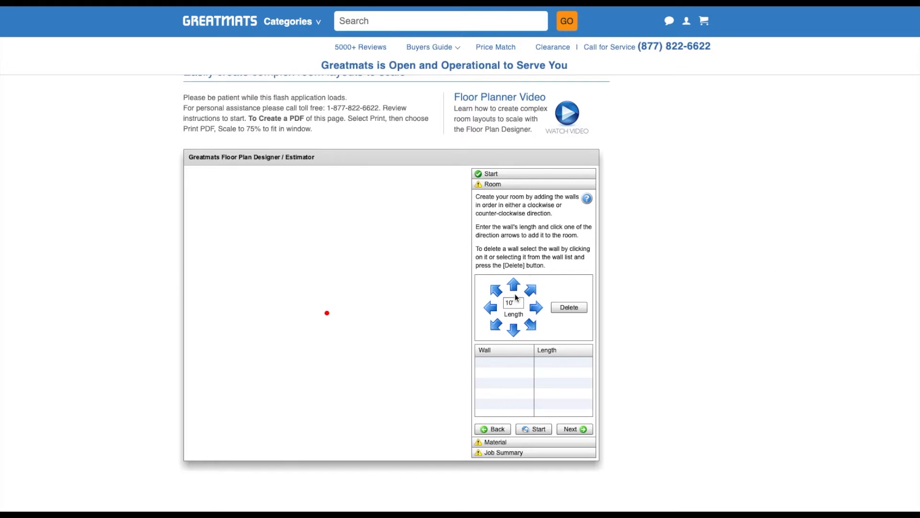
# Add a 12-foot wall running straight up, followed by an 8-foot wall running right.
pyautogui.moveTo(517, 303); pyautogui.dragTo(502, 300)
pyautogui.write('12')
pyautogui.click(514, 285)
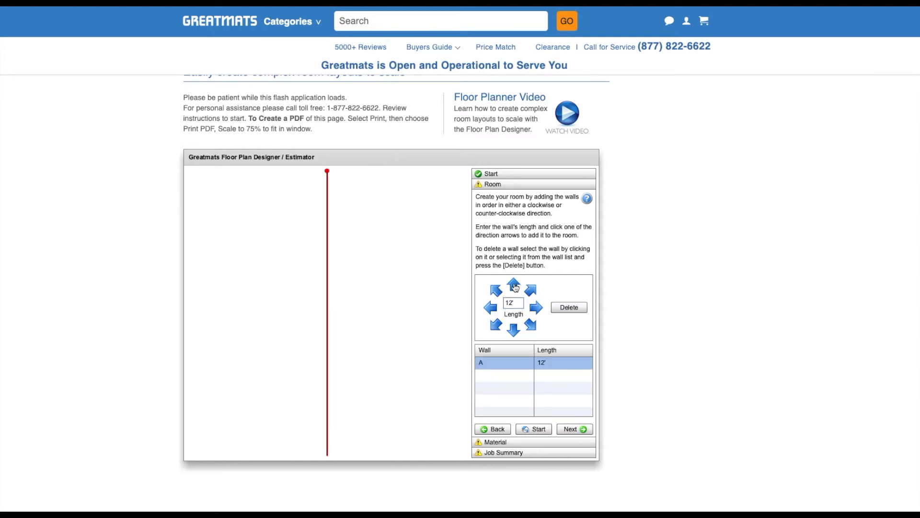
pyautogui.moveTo(522, 303); pyautogui.dragTo(502, 305)
pyautogui.write('8')
pyautogui.click(536, 307)
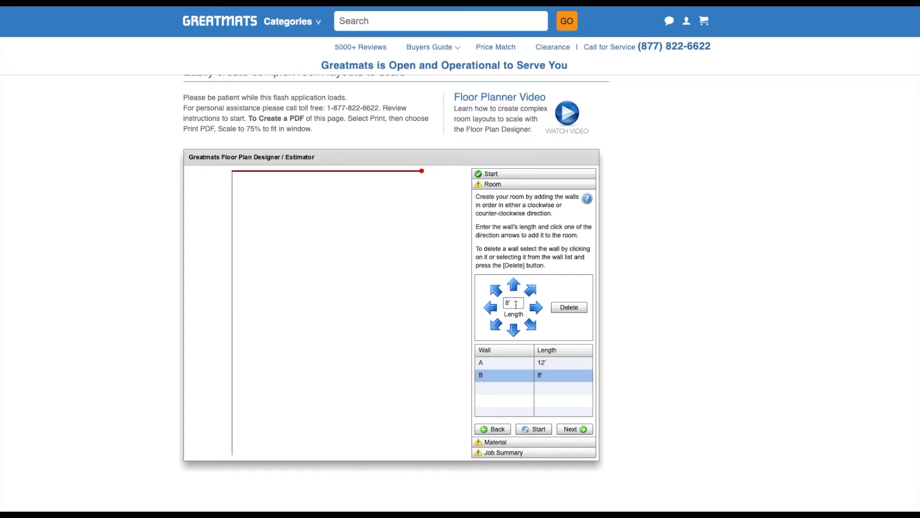
# Add a 4-foot wall running down from the end of the 8-foot wall and delete it again.
pyautogui.moveTo(521, 303); pyautogui.dragTo(500, 303)
pyautogui.write('4')
pyautogui.click(513, 330)
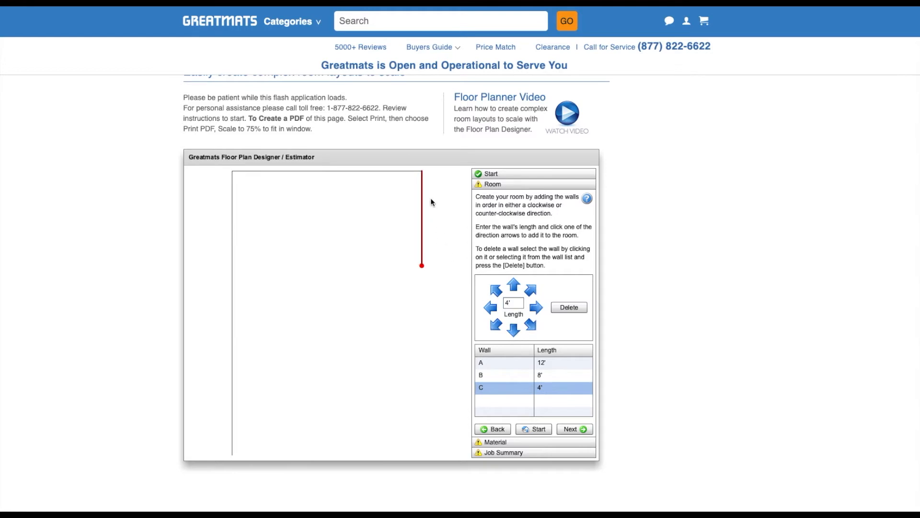
pyautogui.click(571, 308)
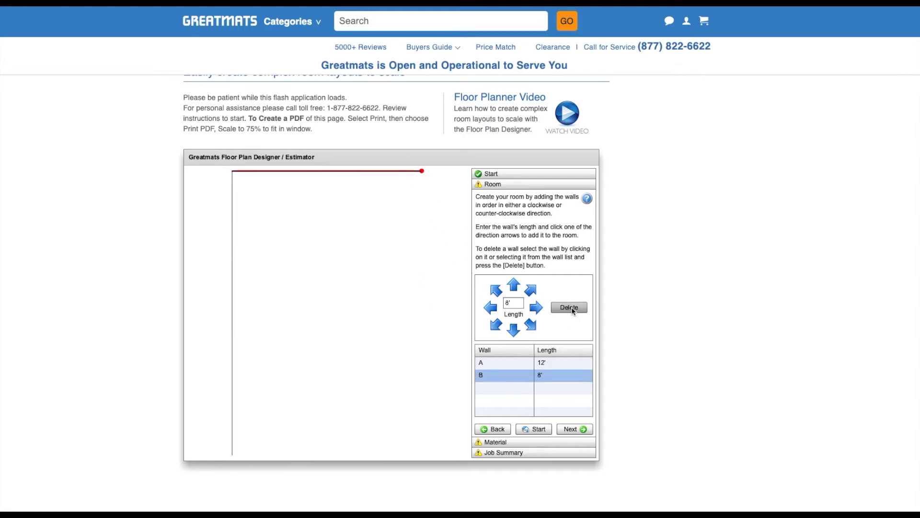
# Add a 4-foot wall running straight down from the end of the 8-foot wall.
pyautogui.moveTo(518, 303); pyautogui.dragTo(497, 307)
pyautogui.write('4')
pyautogui.click(514, 330)
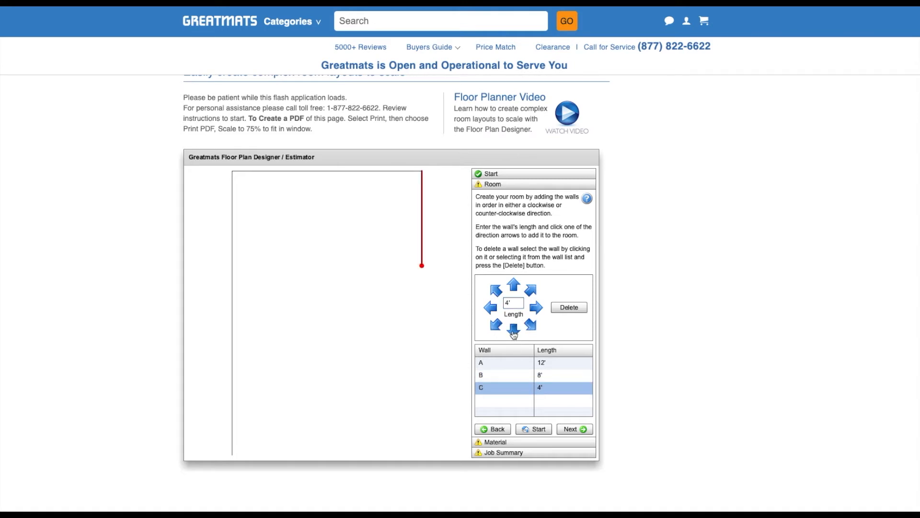
# Form an inward notch with three 2-foot walls: diagonally down-left, straight down and diagonally down-right.
pyautogui.moveTo(518, 303); pyautogui.dragTo(498, 306)
pyautogui.write('2')
pyautogui.click(496, 326)
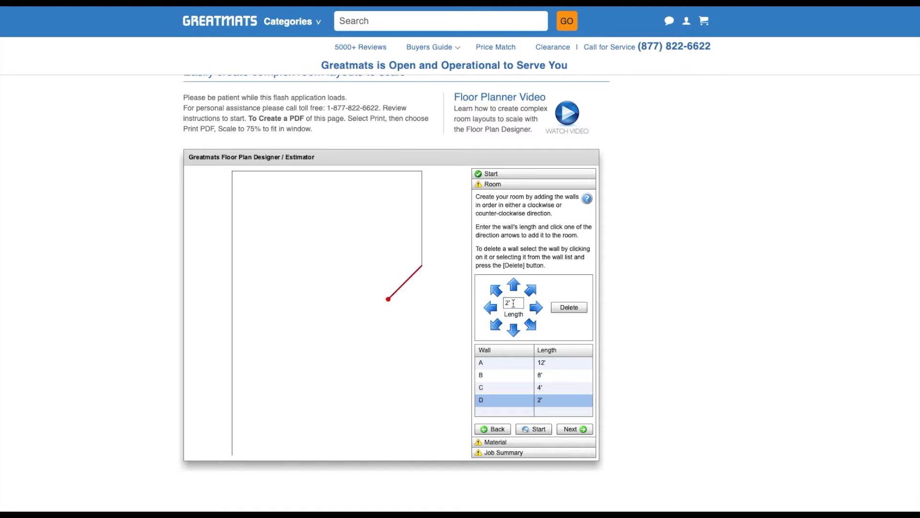
pyautogui.click(513, 330)
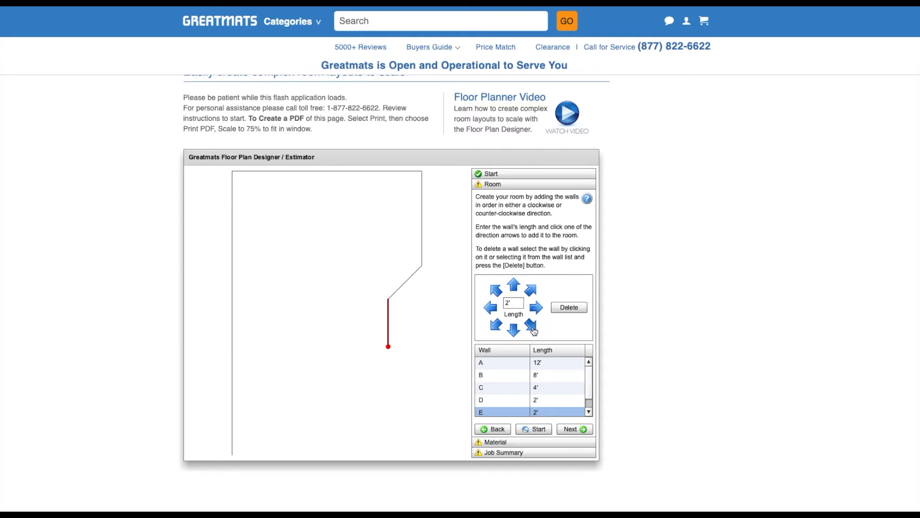
pyautogui.click(532, 327)
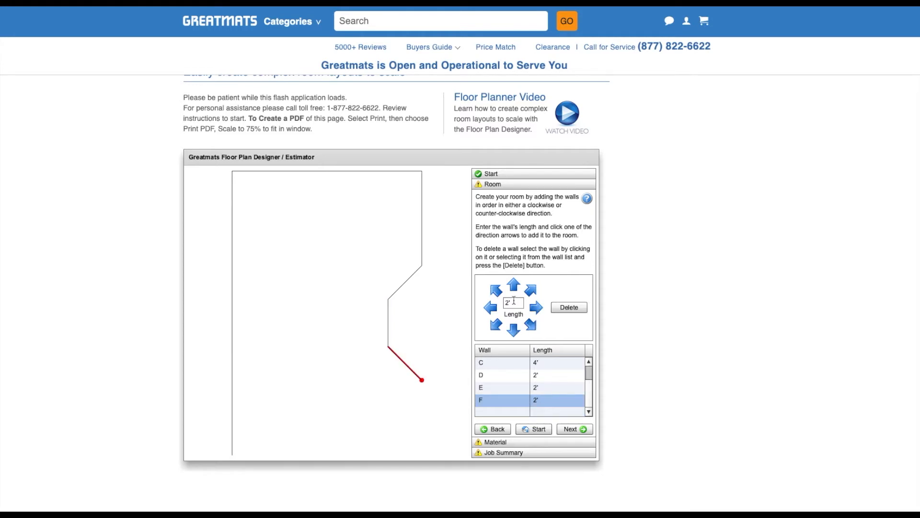
# Add a 4-foot wall running straight down from the lower end of the notch.
pyautogui.moveTo(516, 302); pyautogui.dragTo(488, 305)
pyautogui.write('4')
pyautogui.click(514, 330)
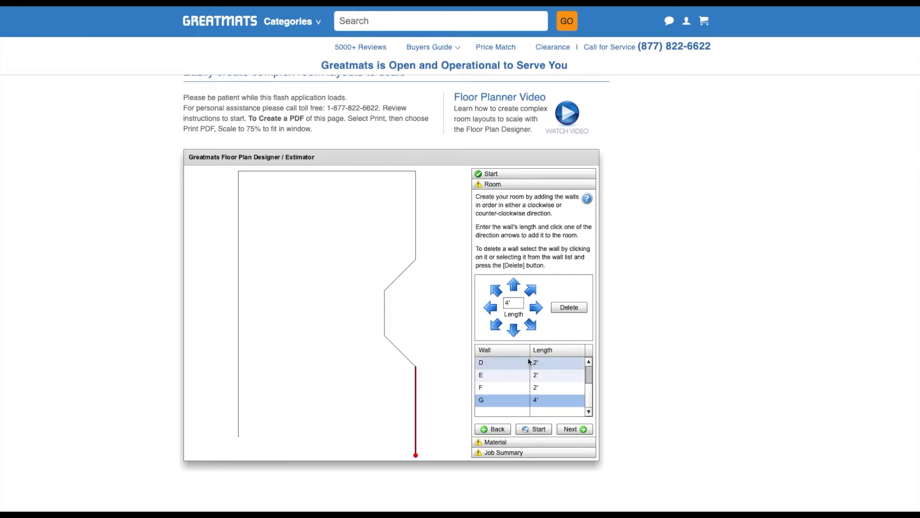
# Select individual walls of the notch in the drawing and finish on the lower 4-foot vertical wall.
pyautogui.click(384, 315)
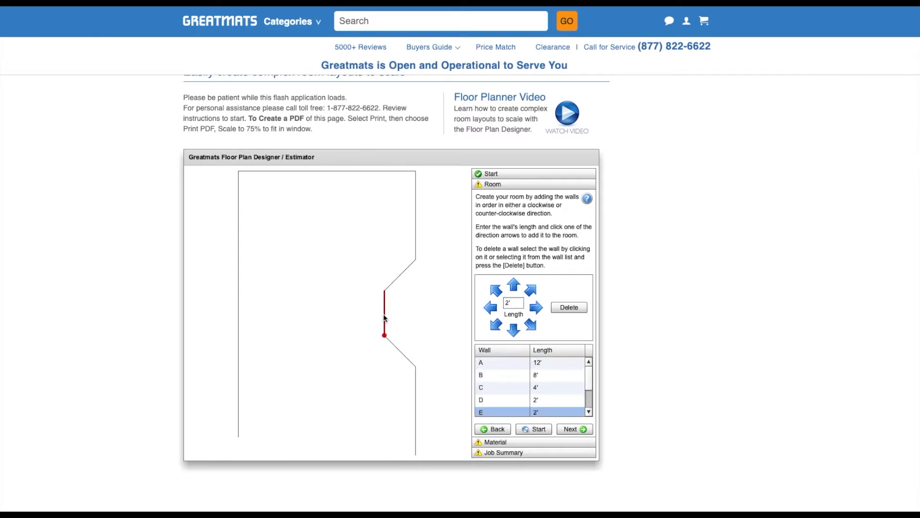
pyautogui.click(401, 273)
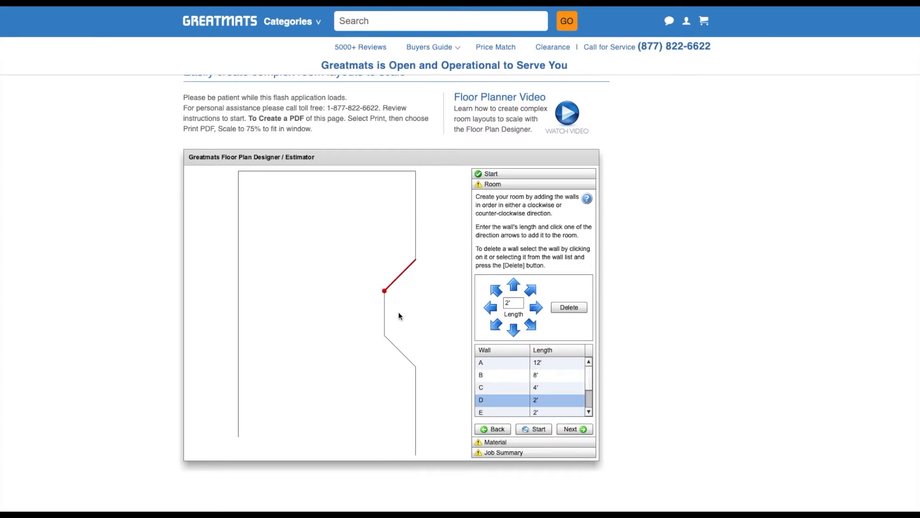
pyautogui.click(385, 317)
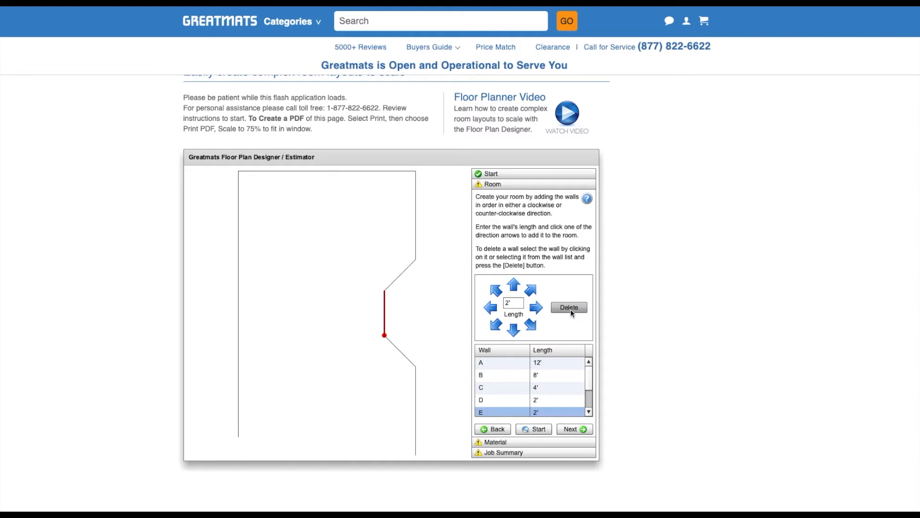
pyautogui.click(410, 361)
pyautogui.click(415, 398)
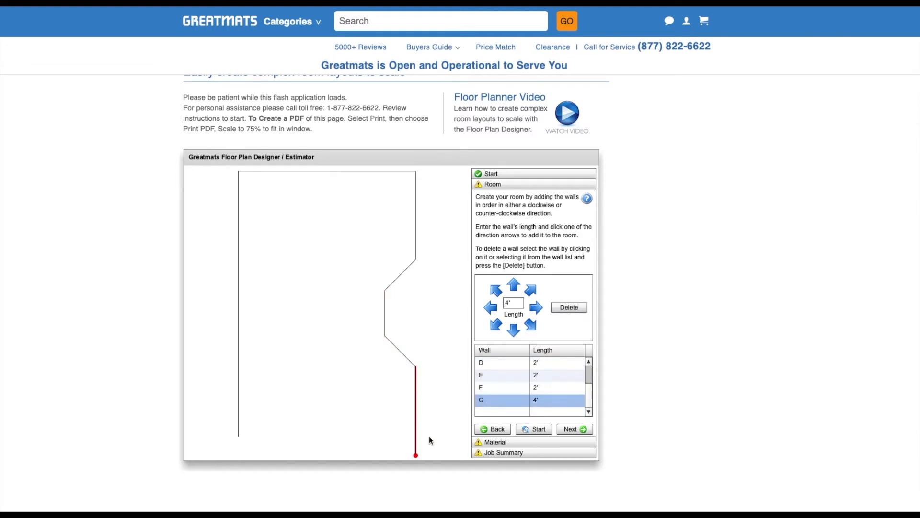
# Add a 6-foot wall running left along the base and close the room with a single diagonal wall.
pyautogui.doubleClick(511, 303)
pyautogui.write('6')
pyautogui.click(490, 307)
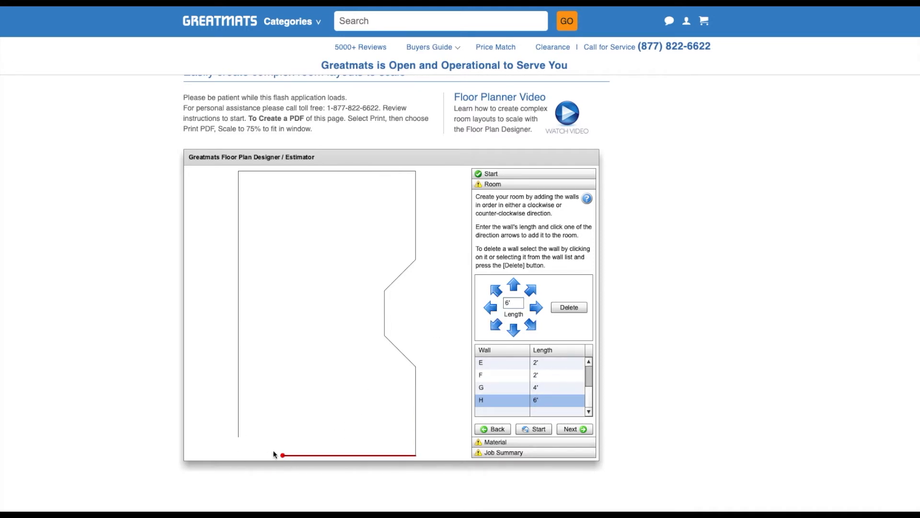
pyautogui.click(572, 430)
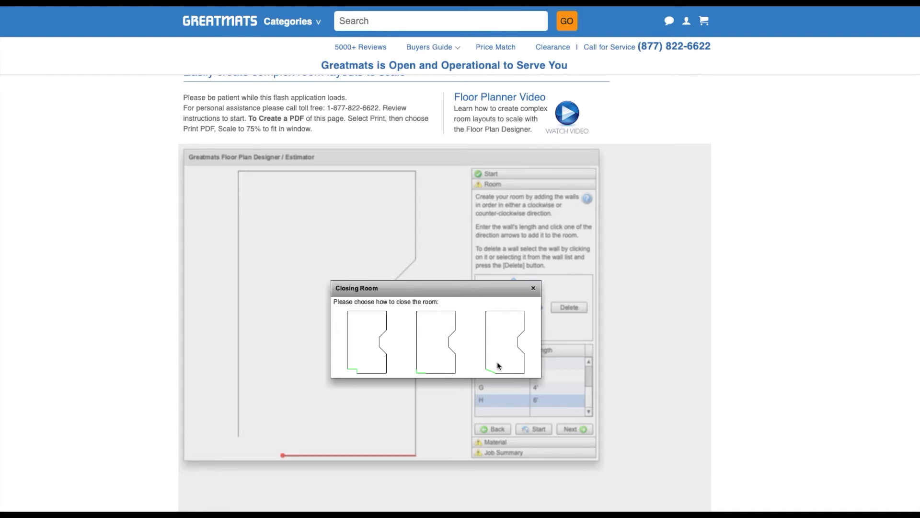
pyautogui.click(500, 341)
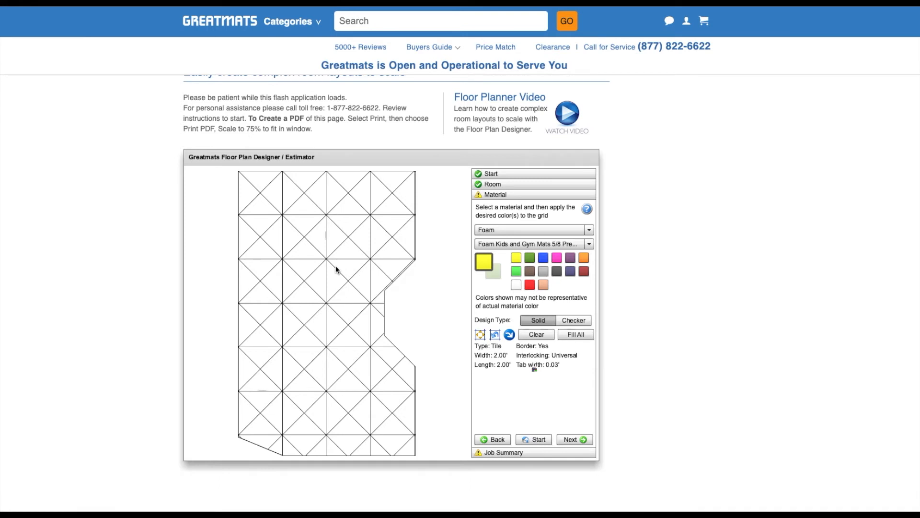
# Shift the tile grid up and left within the room and fill the whole floor with solid orange.
pyautogui.moveTo(327, 278); pyautogui.dragTo(298, 269)
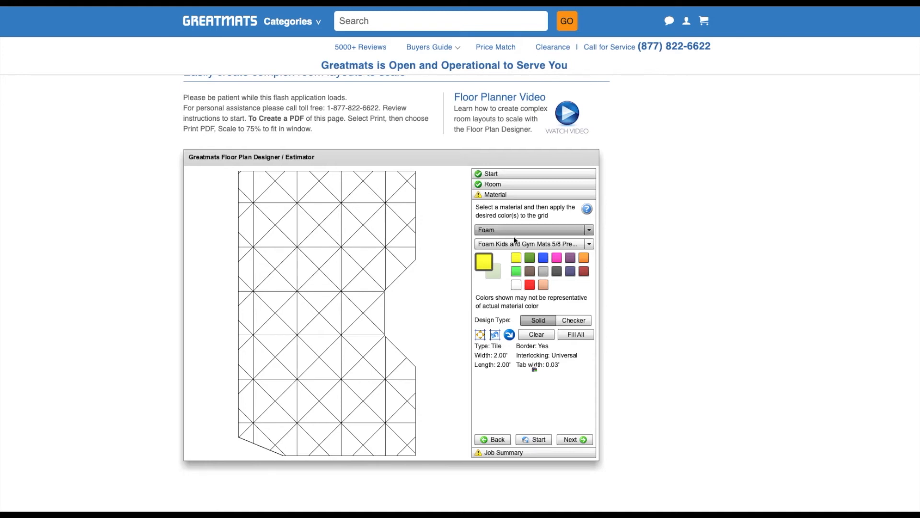
pyautogui.click(584, 258)
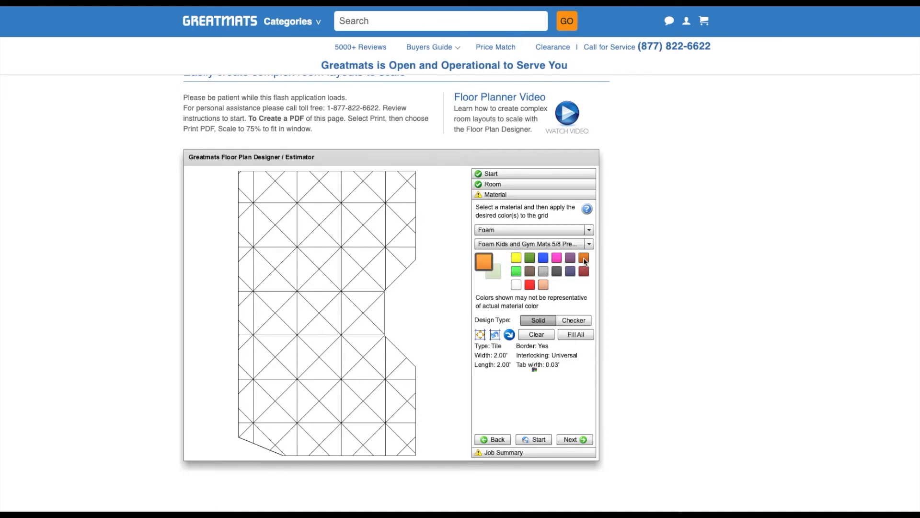
pyautogui.click(583, 334)
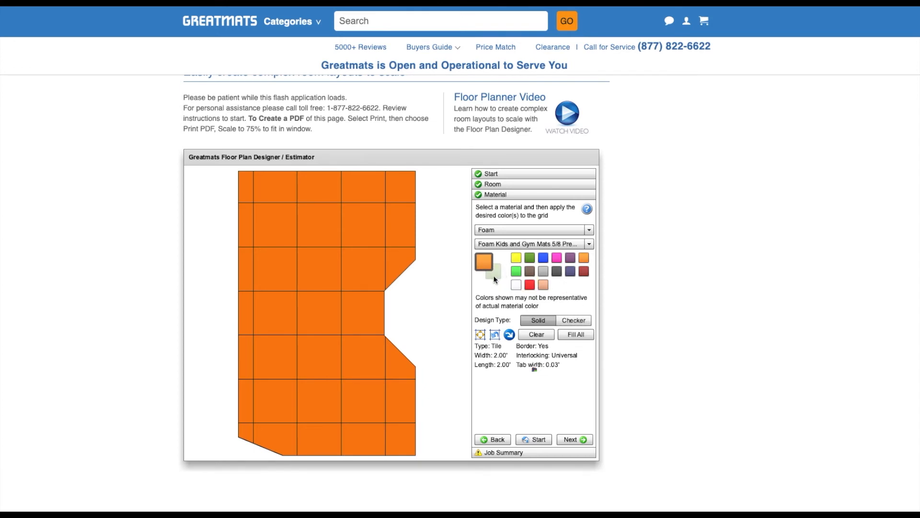
# Refill the whole floor with a checker design, using gray as the background color alongside orange.
pyautogui.click(576, 321)
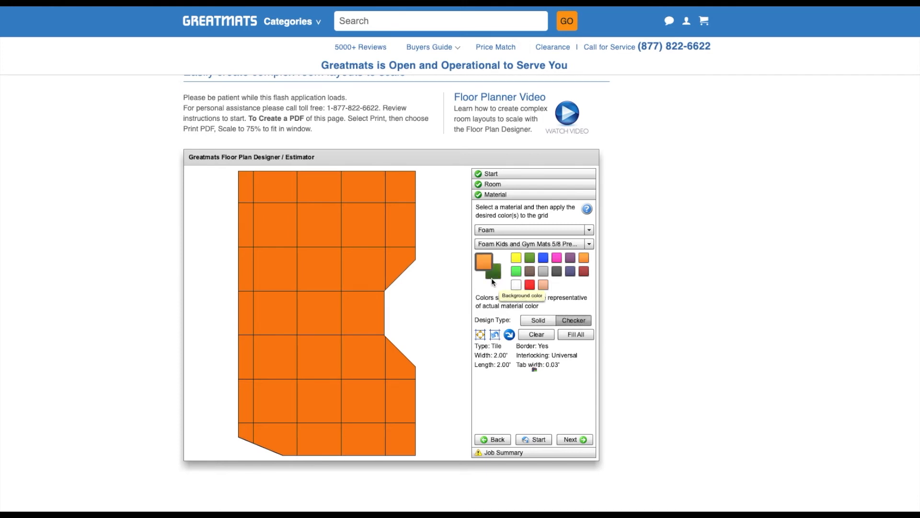
pyautogui.click(496, 274)
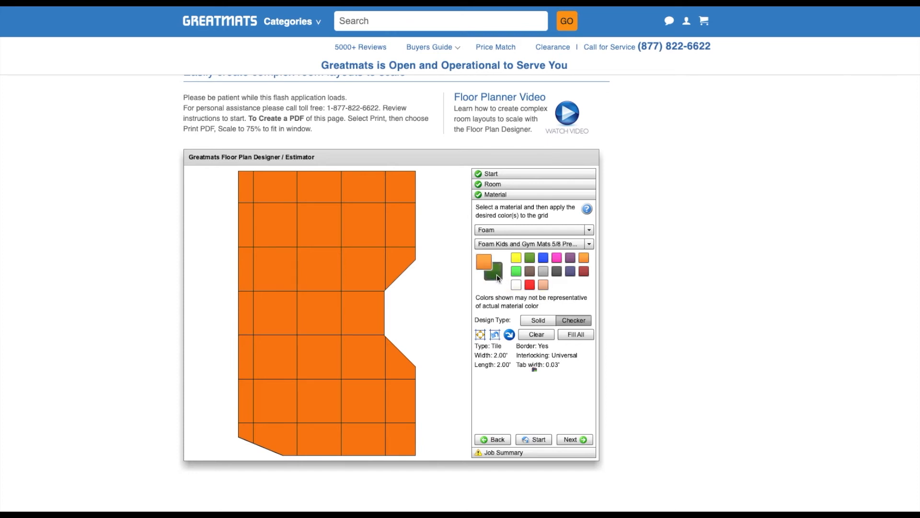
pyautogui.click(543, 272)
pyautogui.click(557, 274)
pyautogui.click(544, 273)
pyautogui.click(577, 335)
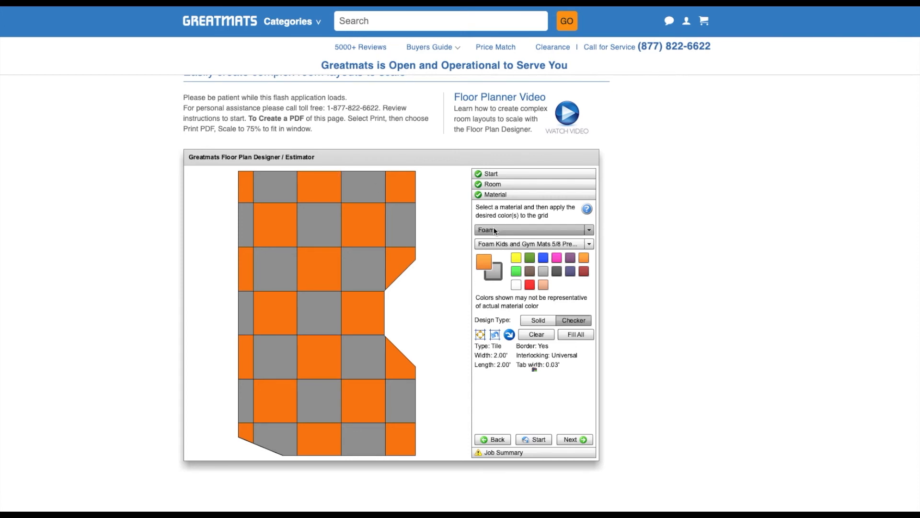
# Paint the tiles around the room's outer edge black to form a border around the checker pattern.
pyautogui.click(557, 272)
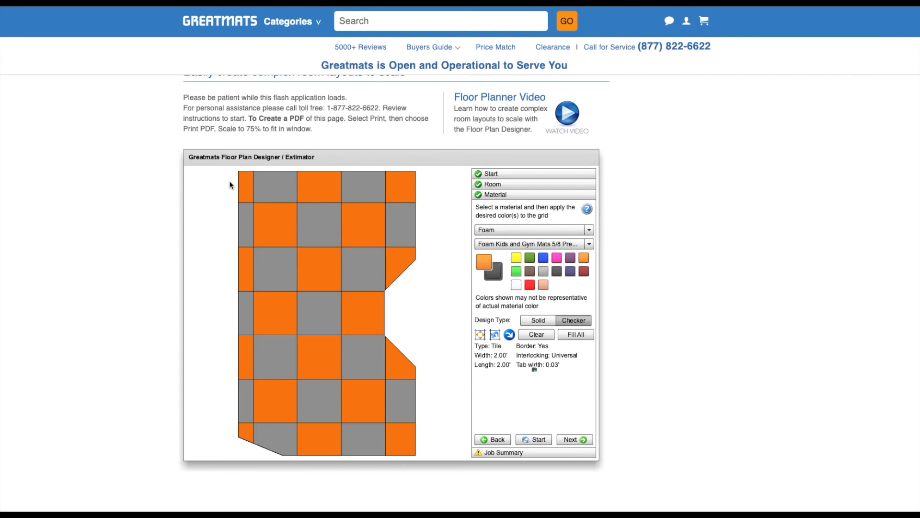
pyautogui.click(268, 183)
pyautogui.click(315, 181)
pyautogui.click(366, 187)
pyautogui.click(396, 186)
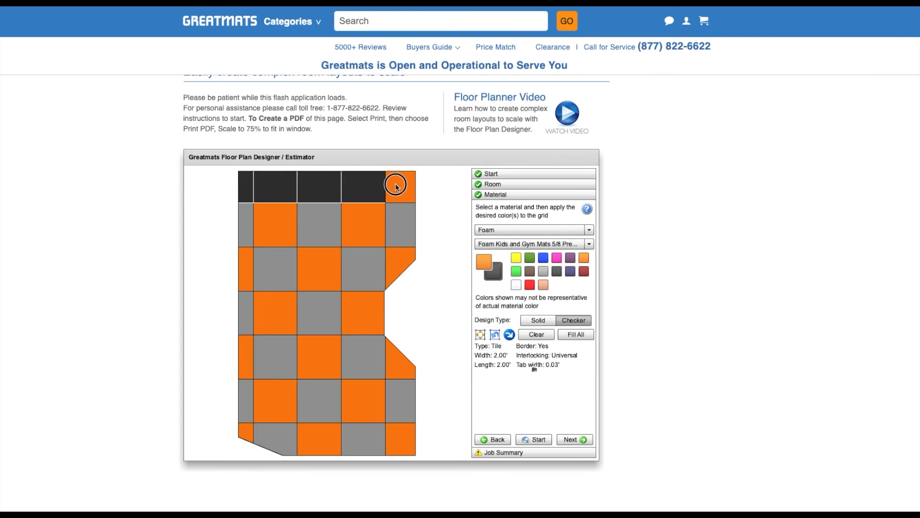
pyautogui.click(247, 191)
pyautogui.click(243, 223)
pyautogui.click(245, 267)
pyautogui.moveTo(239, 316)
pyautogui.mouseDown()
pyautogui.moveTo(244, 428)
pyautogui.moveTo(399, 441)
pyautogui.moveTo(400, 370)
pyautogui.mouseUp()
pyautogui.moveTo(397, 203); pyautogui.dragTo(399, 259)
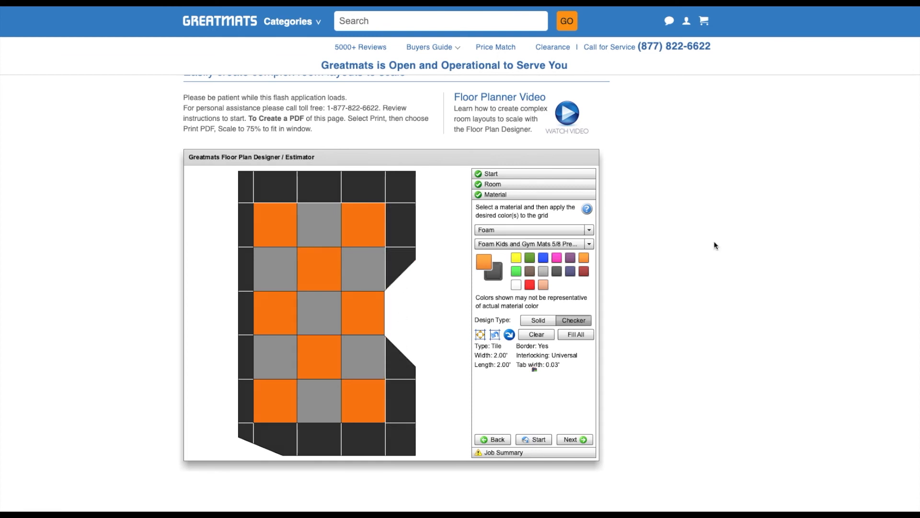
# Proceed to the job summary and add 5% extra material.
pyautogui.click(582, 439)
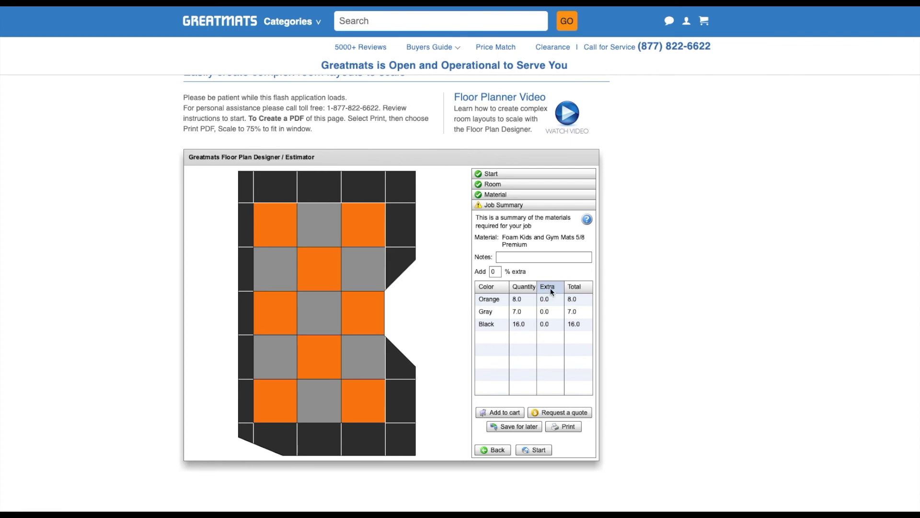
pyautogui.click(490, 271)
pyautogui.write('5')
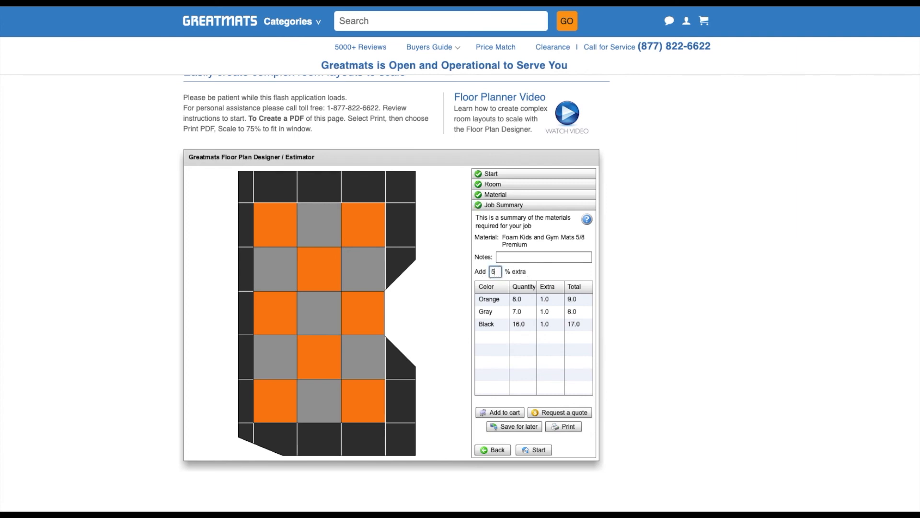